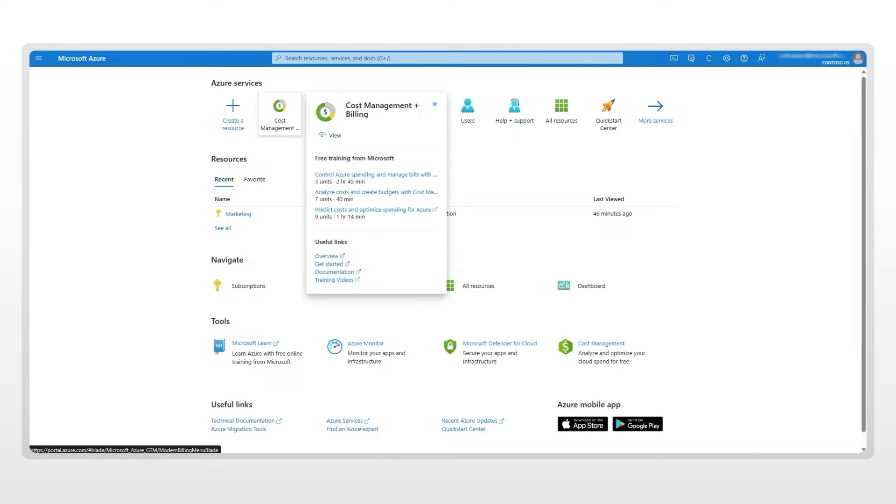
Step: Open the portal navigation menu to reveal Cost Management + Billing
left_click(39, 58)
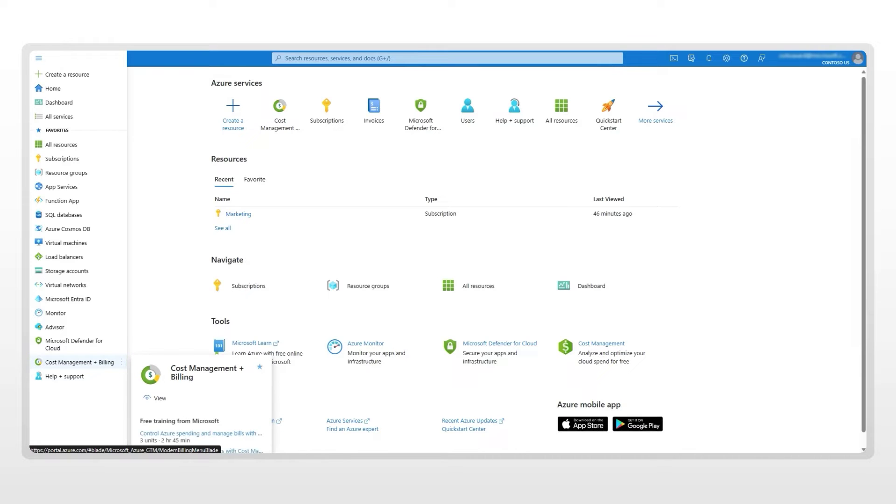
left_click(79, 362)
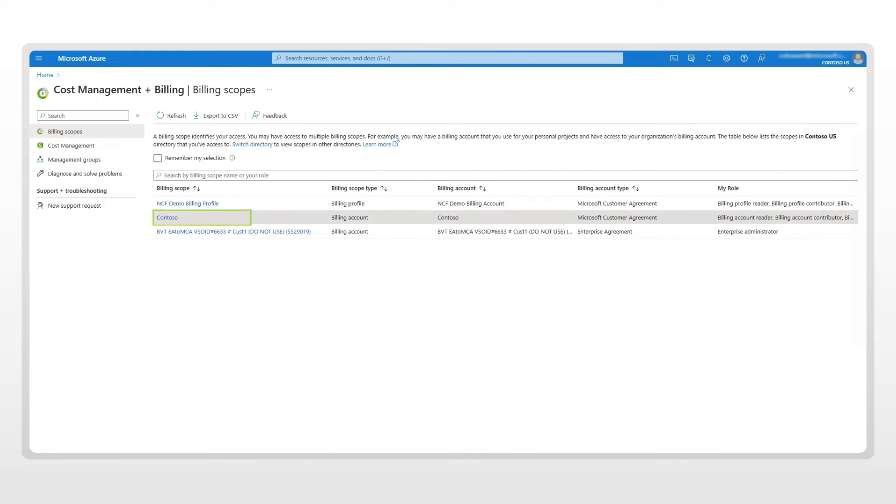
Step: Open the Contoso billing account from the Billing scopes table
left_click(167, 217)
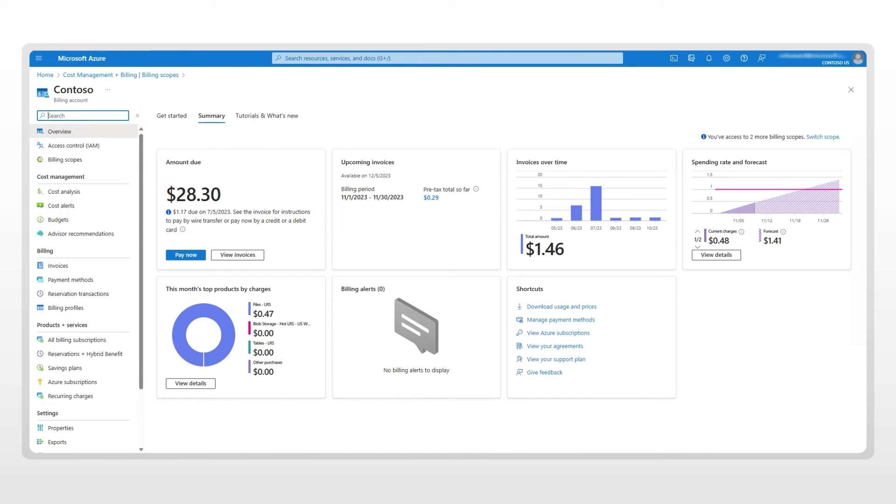
scroll(80, 233, "down", 2)
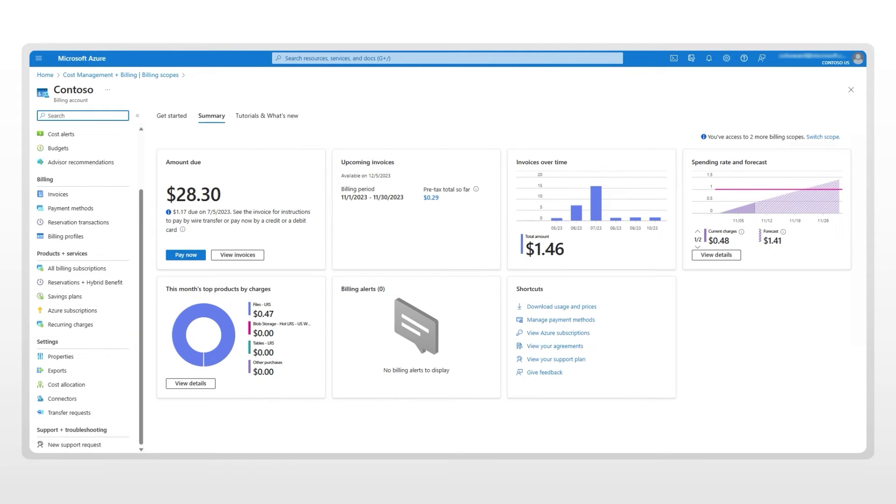
Step: Show Contoso's Properties and its Microsoft Customer Agreement history, effective 3/30/2021
left_click(61, 356)
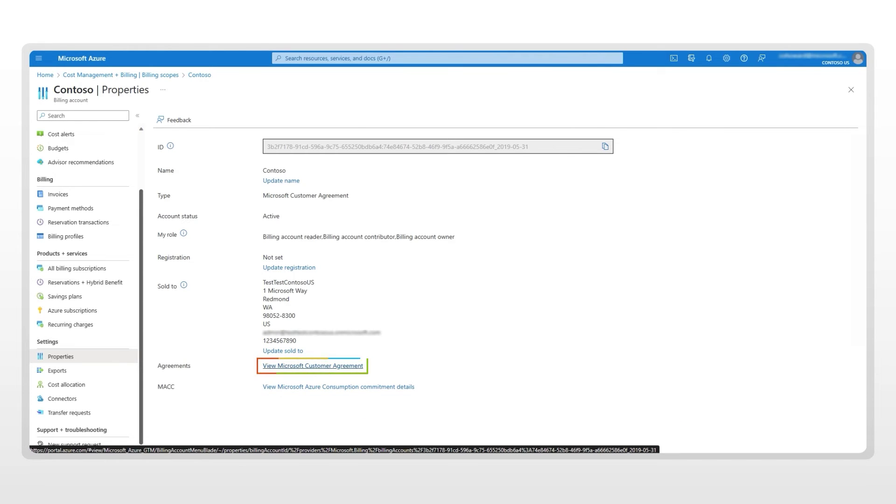
left_click(313, 365)
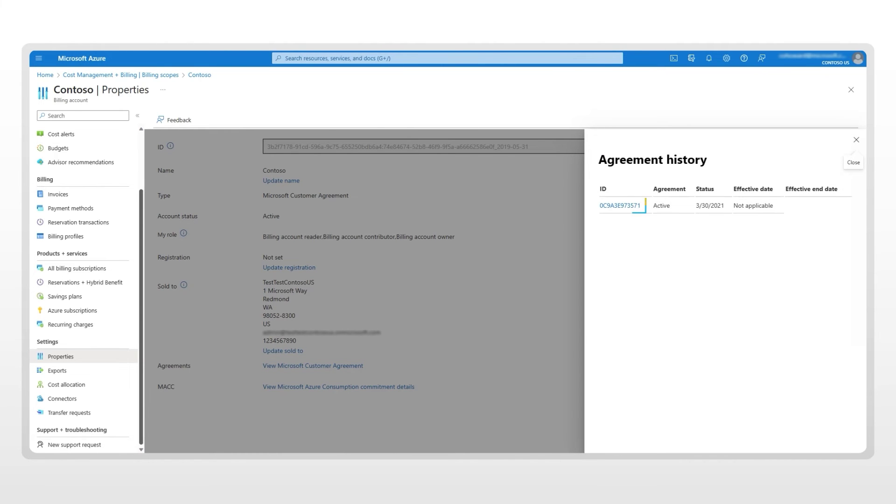
Step: Open the active agreement's ID link to view the document in Word for the web
left_click(620, 206)
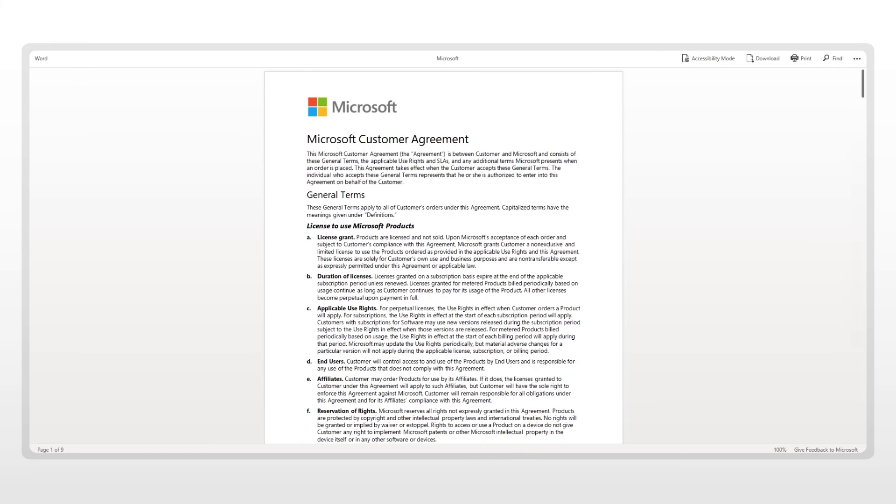